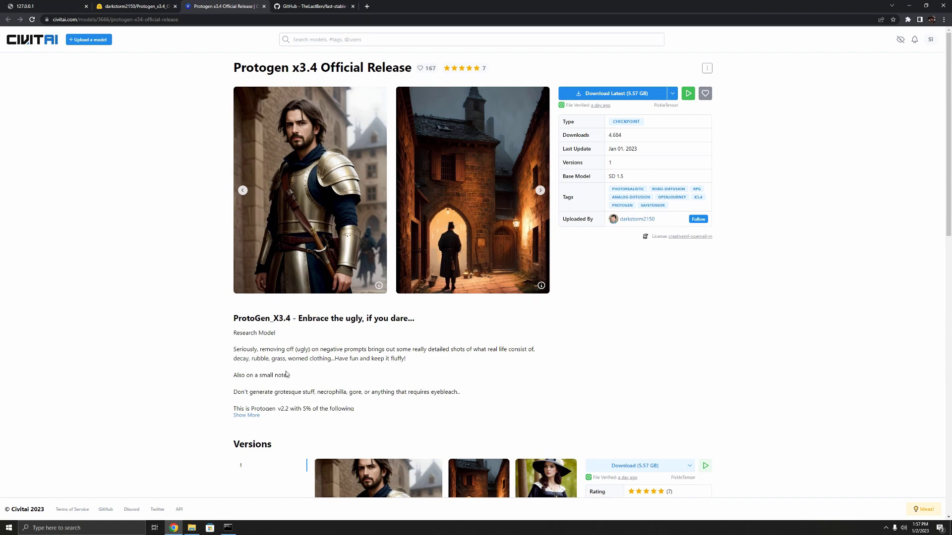
Step: Expand the ProtoGen_X3.4 description and highlight the openjourney checkpoint in the merged-model list
{"action": "left_click", "coordinate": [251, 416]}
{"action": "scroll", "coordinate": [296, 363], "scroll_direction": "down", "scroll_amount": 1}
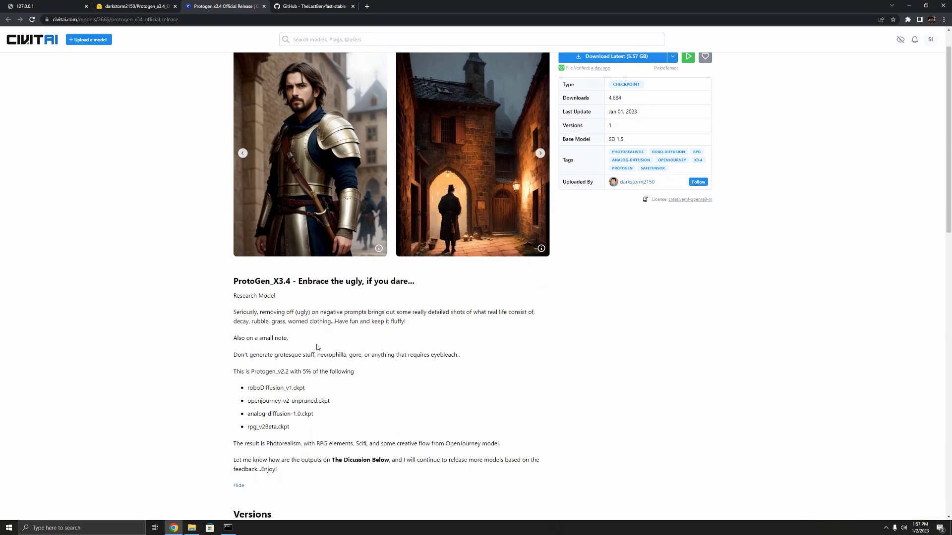
{"action": "left_click_drag", "start_coordinate": [251, 402], "coordinate": [271, 427]}
{"action": "scroll", "coordinate": [421, 343], "scroll_direction": "up", "scroll_amount": 1}
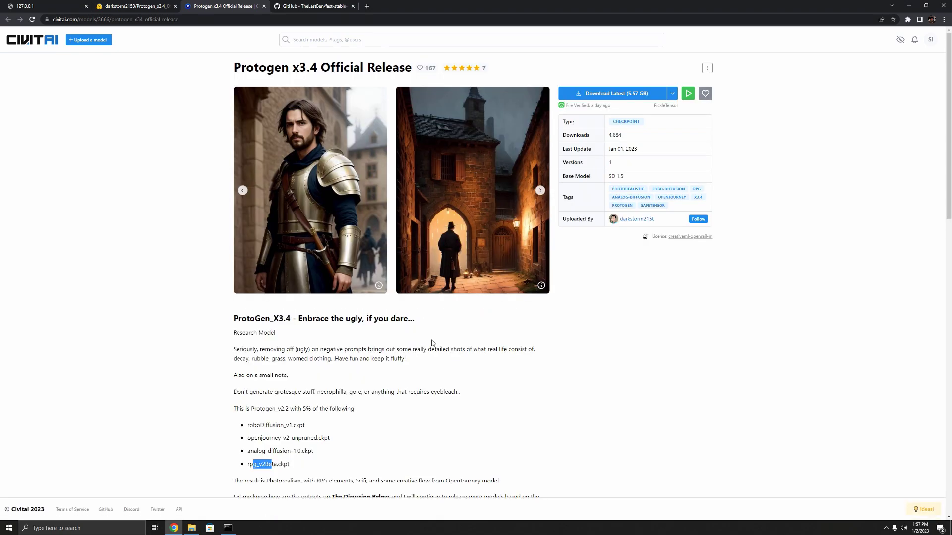
Step: Advance the sample-image carousel twice, then scroll down to the Discussion reviews and back up
{"action": "left_click", "coordinate": [541, 191]}
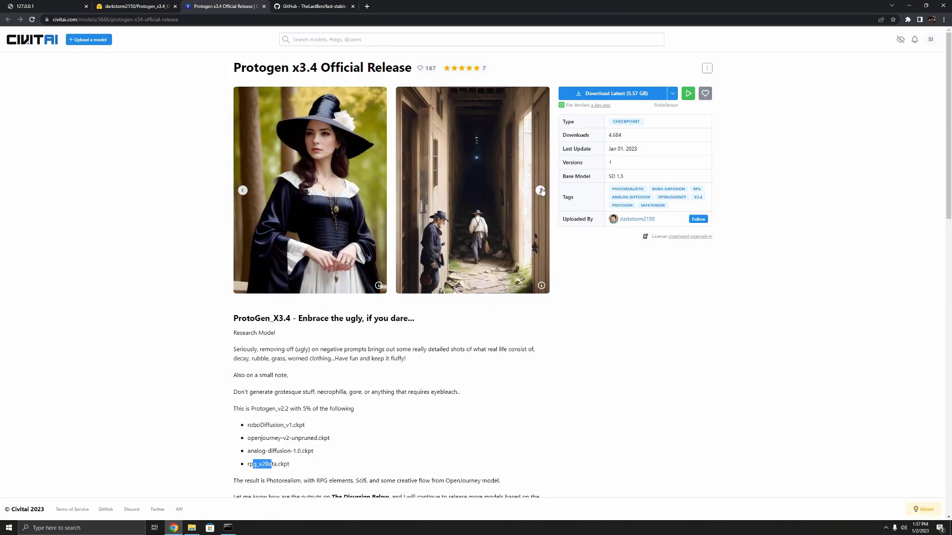
{"action": "left_click", "coordinate": [541, 190]}
{"action": "scroll", "coordinate": [457, 300], "scroll_direction": "down", "scroll_amount": 10}
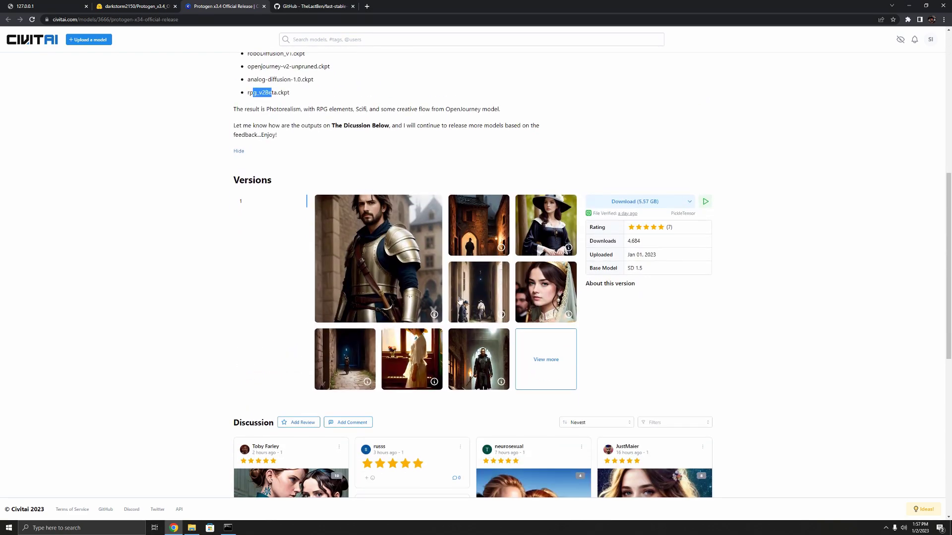
{"action": "scroll", "coordinate": [457, 300], "scroll_direction": "down", "scroll_amount": 2}
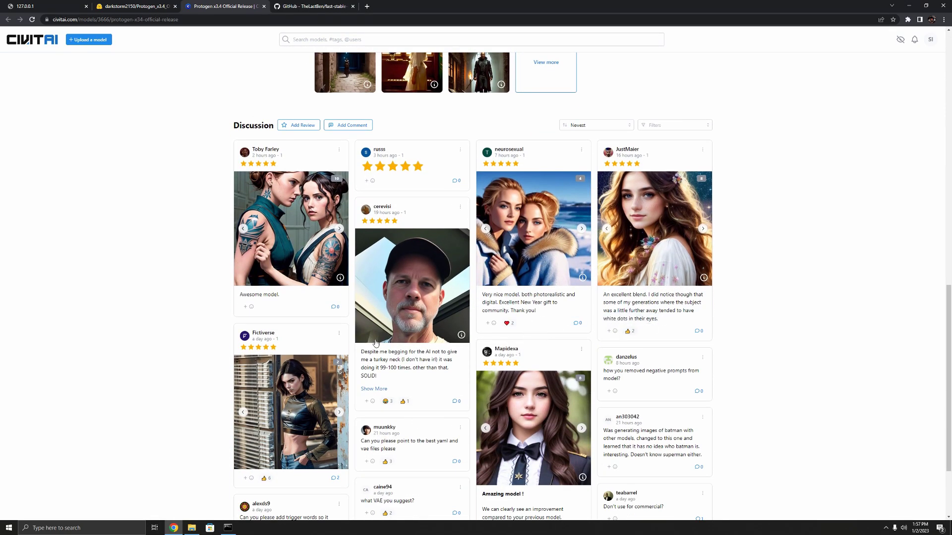
{"action": "scroll", "coordinate": [364, 337], "scroll_direction": "down", "scroll_amount": 1}
{"action": "scroll", "coordinate": [365, 337], "scroll_direction": "up", "scroll_amount": 14}
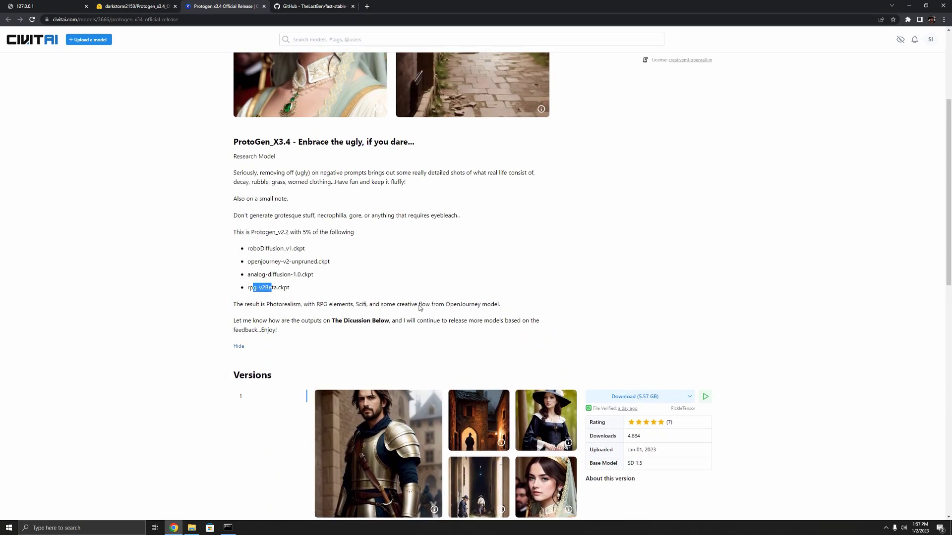
{"action": "scroll", "coordinate": [419, 308], "scroll_direction": "up", "scroll_amount": 1}
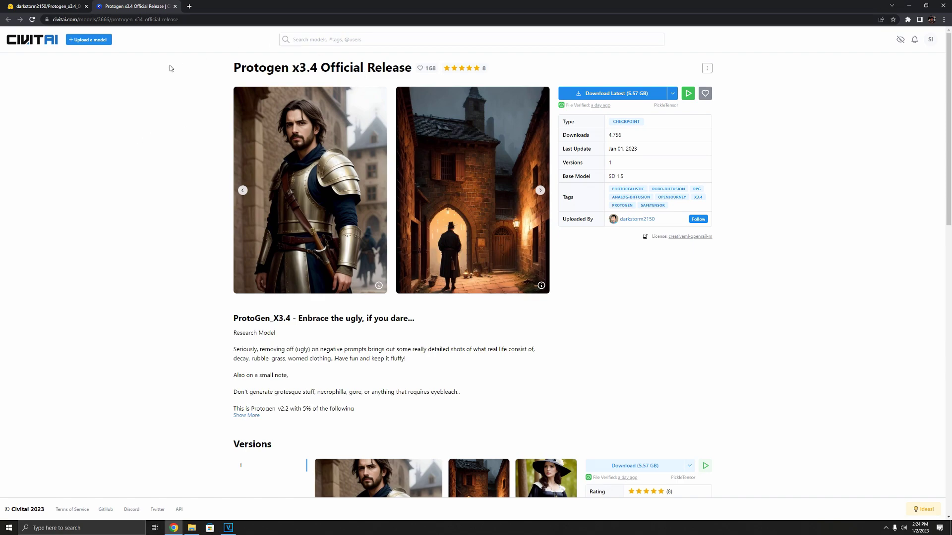
{"action": "left_click", "coordinate": [35, 5]}
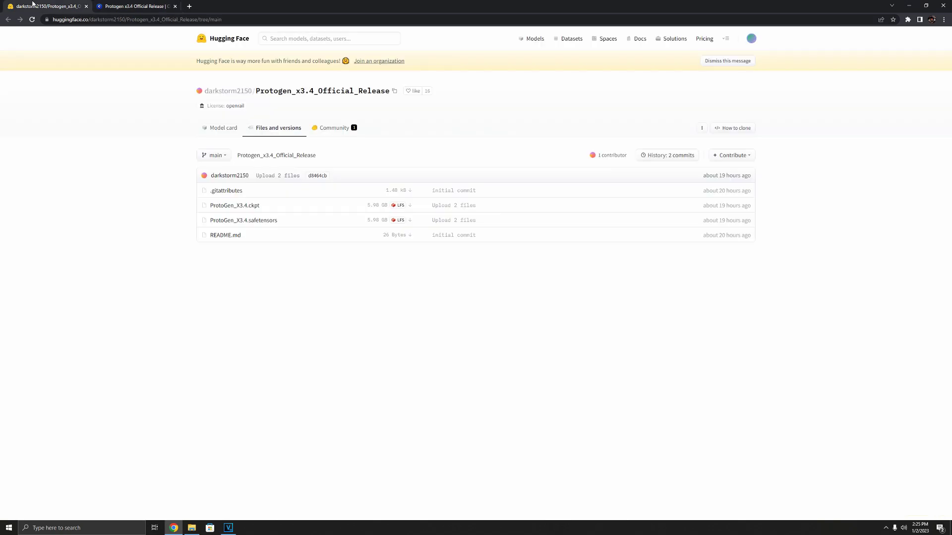
{"action": "left_click", "coordinate": [117, 10]}
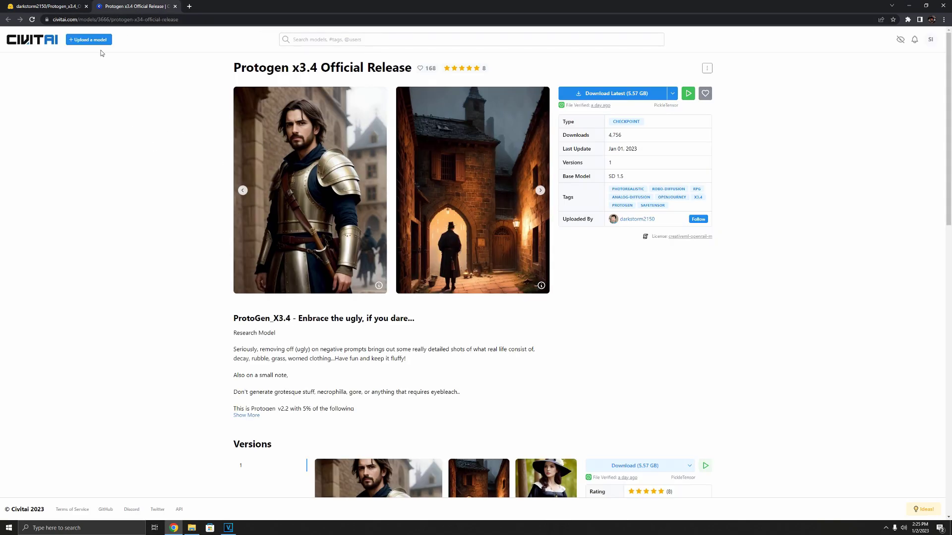
{"action": "left_click", "coordinate": [55, 5]}
{"action": "left_click", "coordinate": [130, 5]}
{"action": "left_click", "coordinate": [673, 94]}
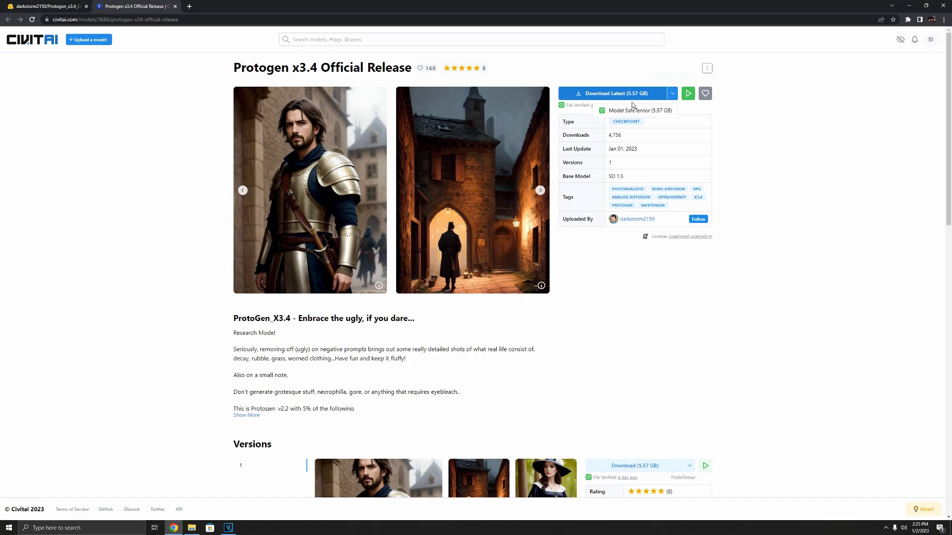
{"action": "left_click", "coordinate": [672, 94]}
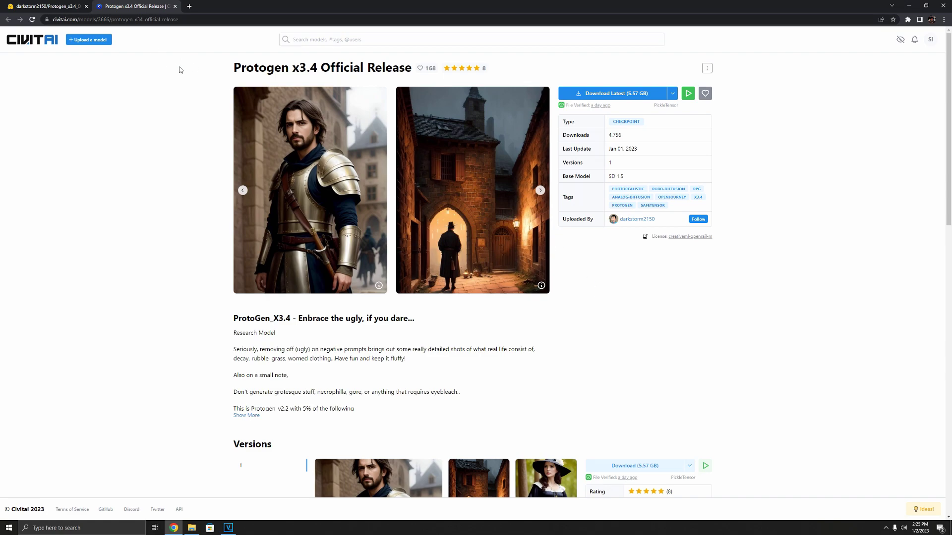
{"action": "left_click", "coordinate": [47, 6]}
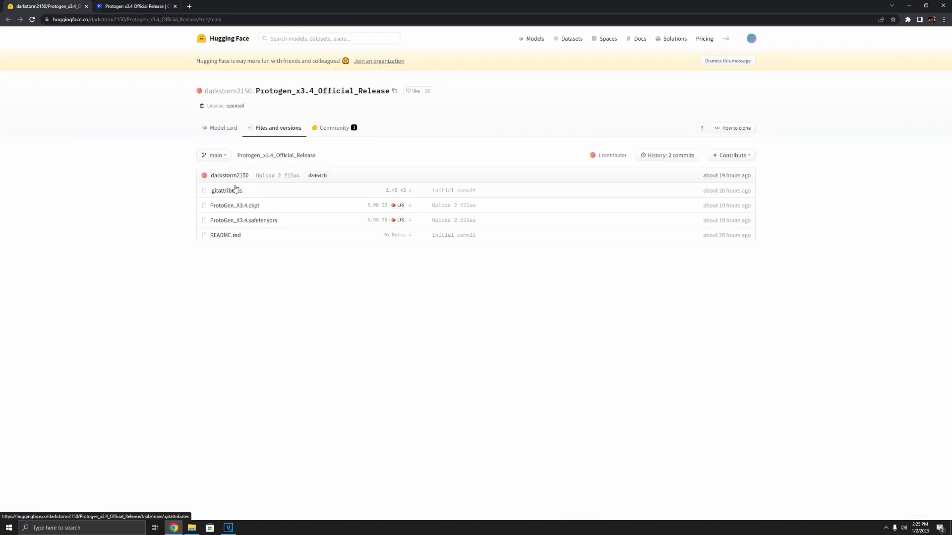
{"action": "left_click", "coordinate": [132, 6]}
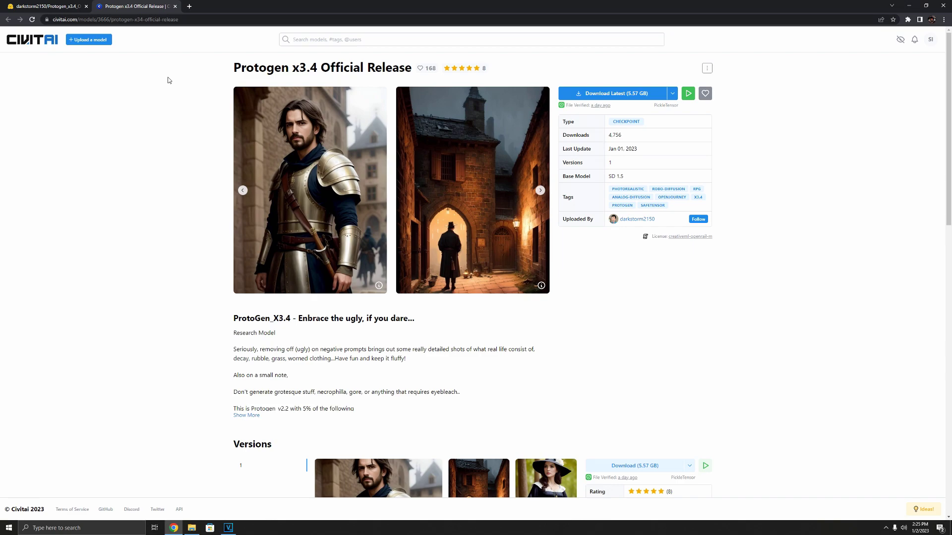
{"action": "scroll", "coordinate": [187, 117], "scroll_direction": "down", "scroll_amount": 8}
{"action": "scroll", "coordinate": [301, 188], "scroll_direction": "down", "scroll_amount": 2}
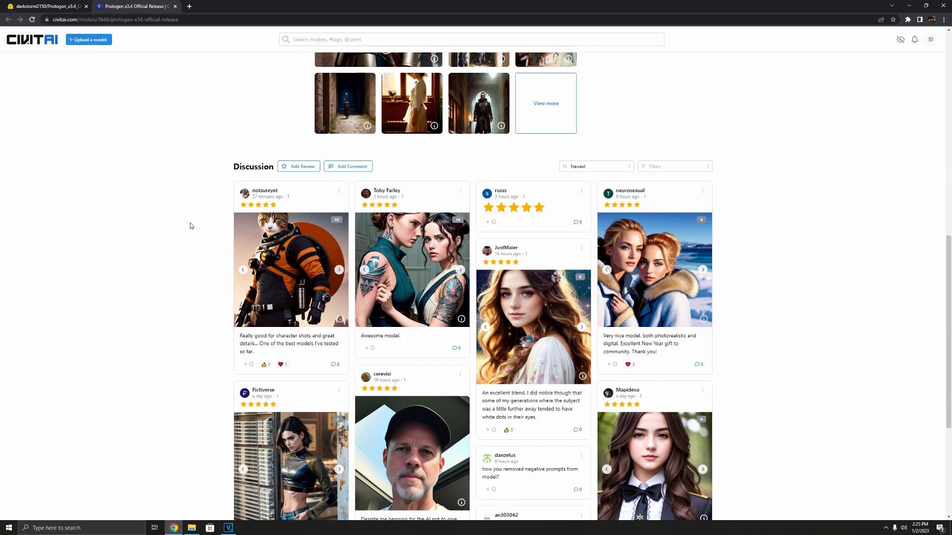
{"action": "scroll", "coordinate": [150, 202], "scroll_direction": "up", "scroll_amount": 10}
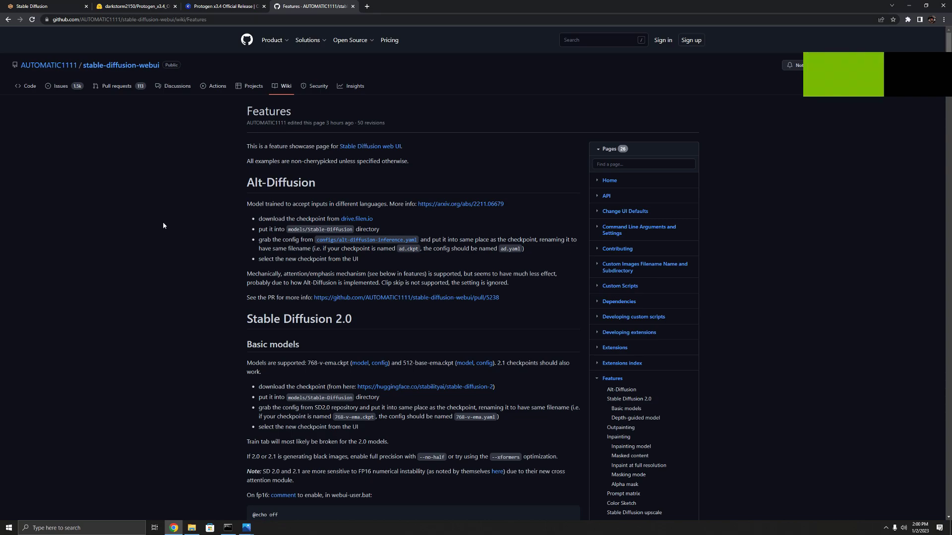
Step: Scroll the Features wiki down to the Sampling method selection comparison grid
{"action": "scroll", "coordinate": [162, 224], "scroll_direction": "down", "scroll_amount": 1}
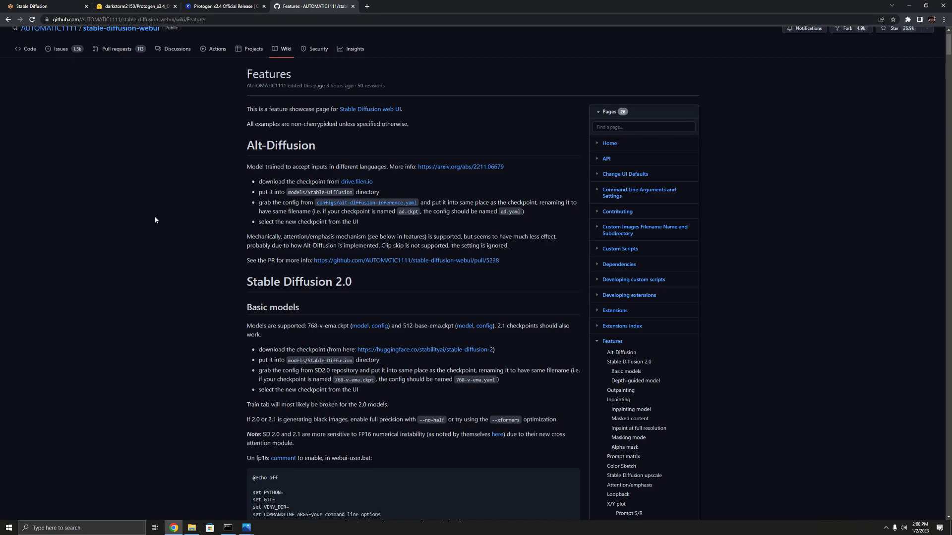
{"action": "scroll", "coordinate": [155, 220], "scroll_direction": "down", "scroll_amount": 15}
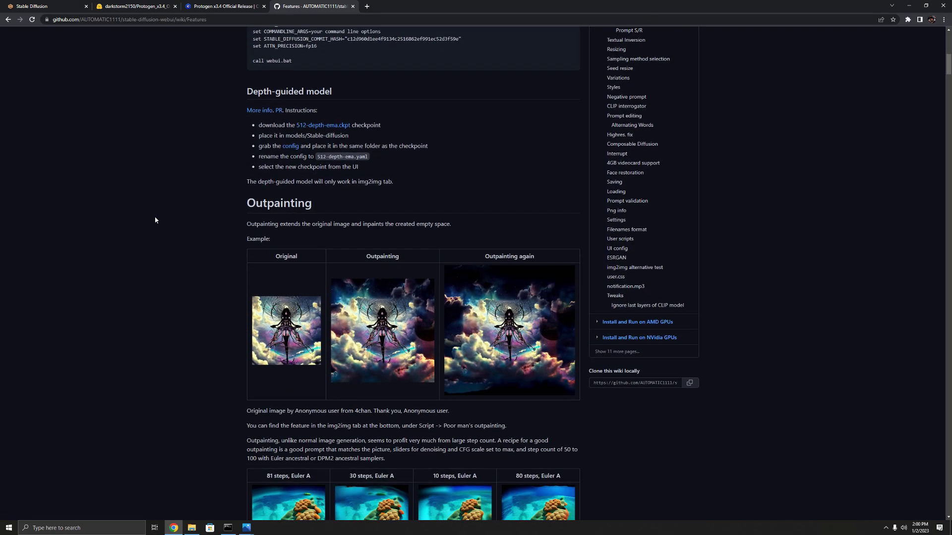
{"action": "scroll", "coordinate": [155, 220], "scroll_direction": "down", "scroll_amount": 7}
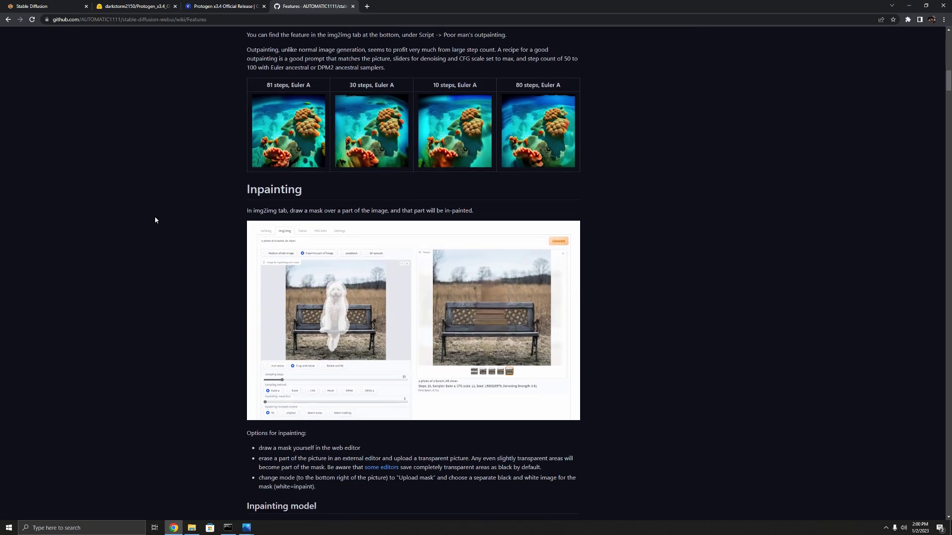
{"action": "scroll", "coordinate": [175, 212], "scroll_direction": "down", "scroll_amount": 15}
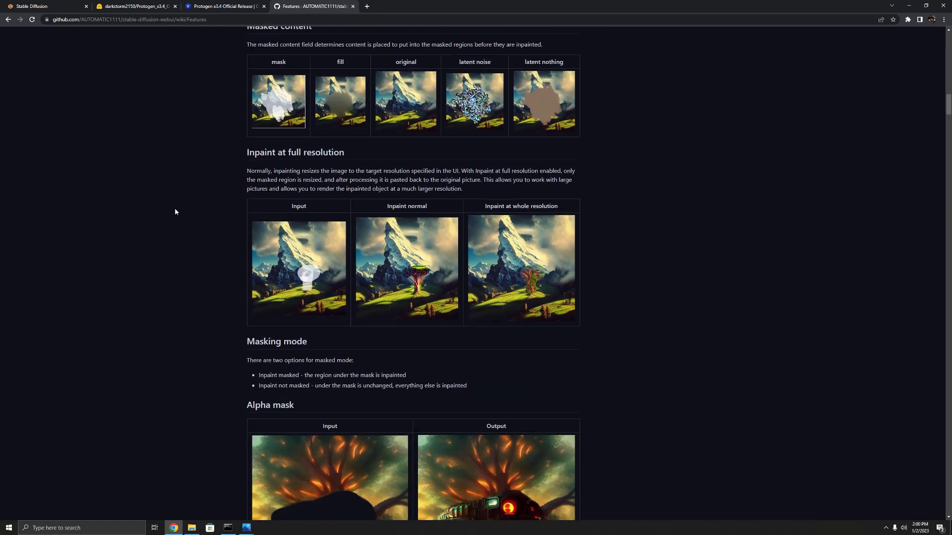
{"action": "scroll", "coordinate": [175, 212], "scroll_direction": "down", "scroll_amount": 11}
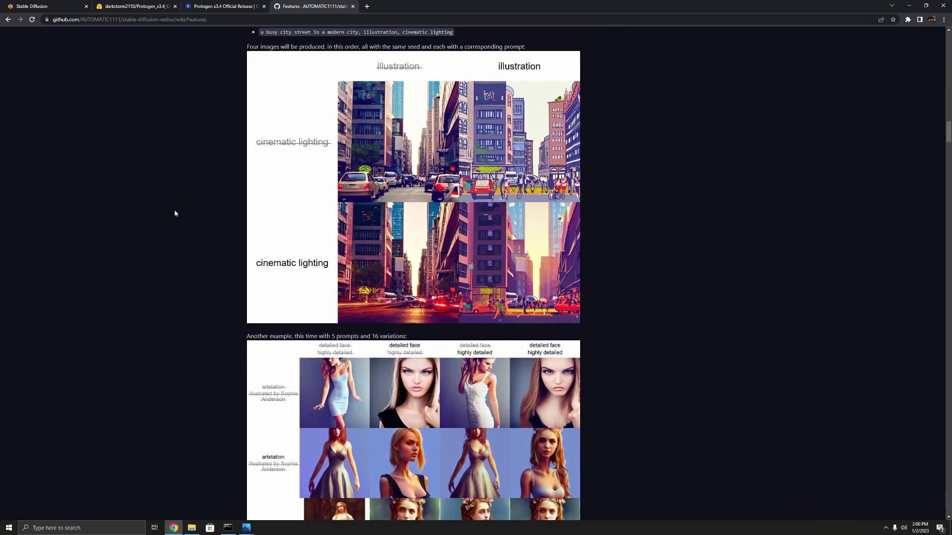
{"action": "scroll", "coordinate": [175, 213], "scroll_direction": "down", "scroll_amount": 10}
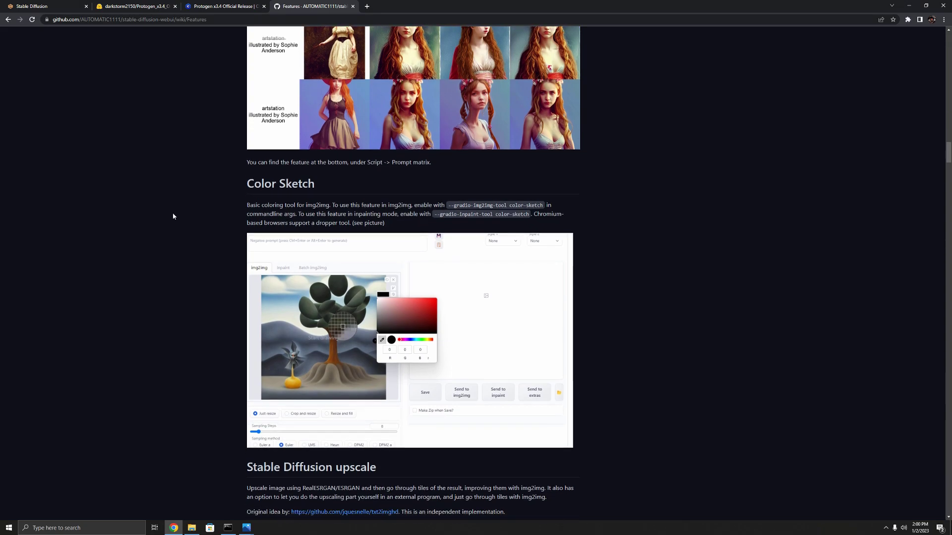
{"action": "scroll", "coordinate": [173, 216], "scroll_direction": "down", "scroll_amount": 8}
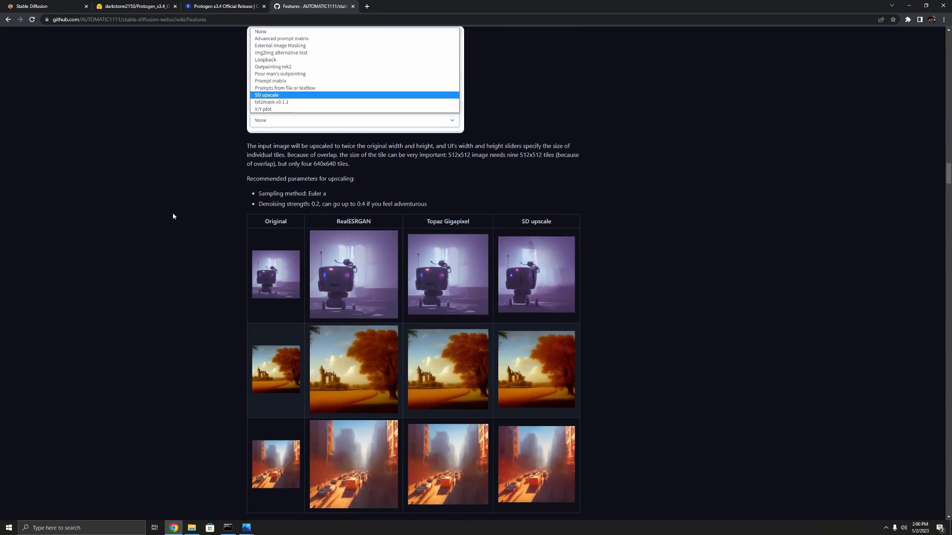
{"action": "scroll", "coordinate": [173, 216], "scroll_direction": "down", "scroll_amount": 8}
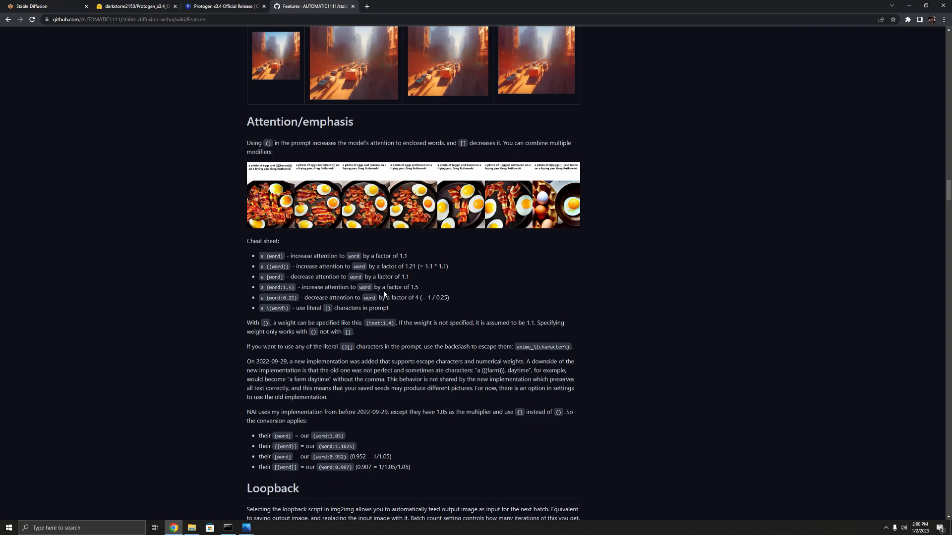
Step: Read on through the Seed resize section, then return to the web UI tab
{"action": "scroll", "coordinate": [370, 300], "scroll_direction": "down", "scroll_amount": 12}
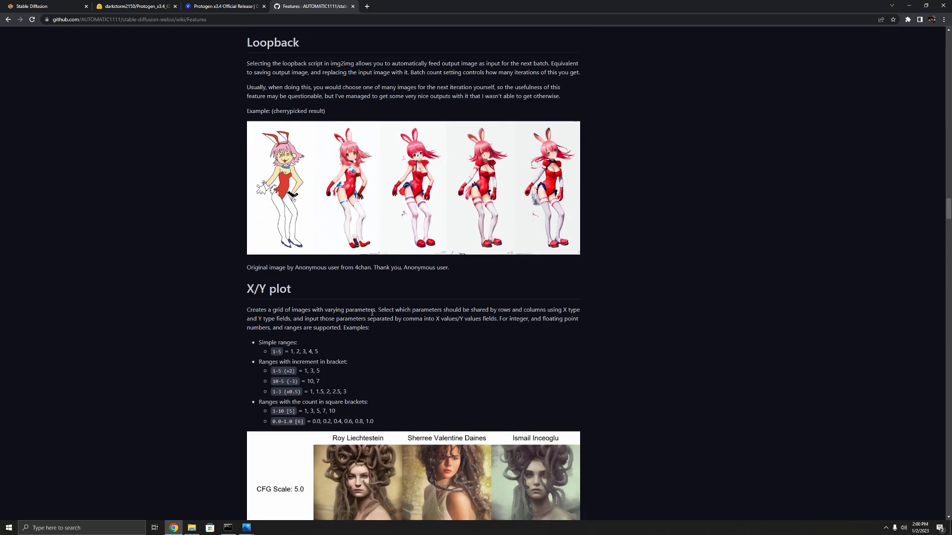
{"action": "scroll", "coordinate": [251, 300], "scroll_direction": "down", "scroll_amount": 10}
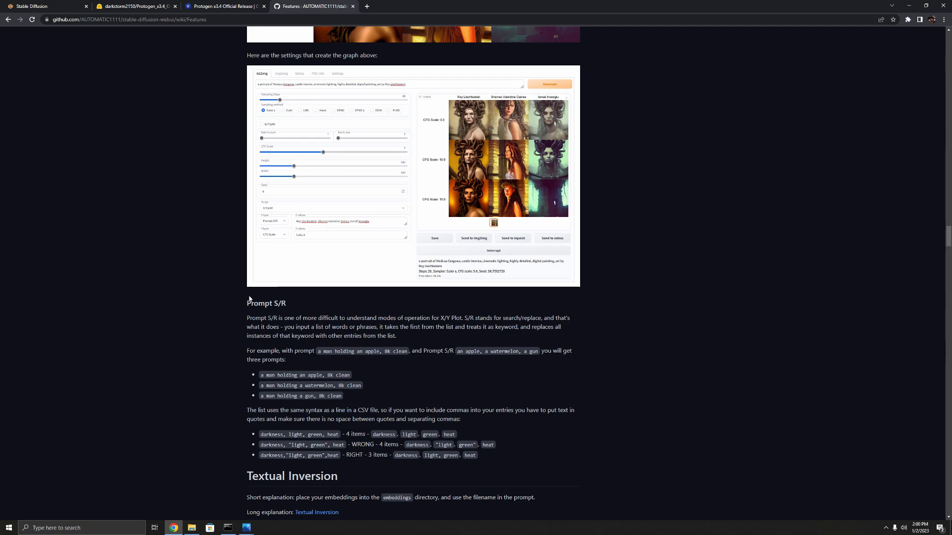
{"action": "scroll", "coordinate": [347, 327], "scroll_direction": "down", "scroll_amount": 2}
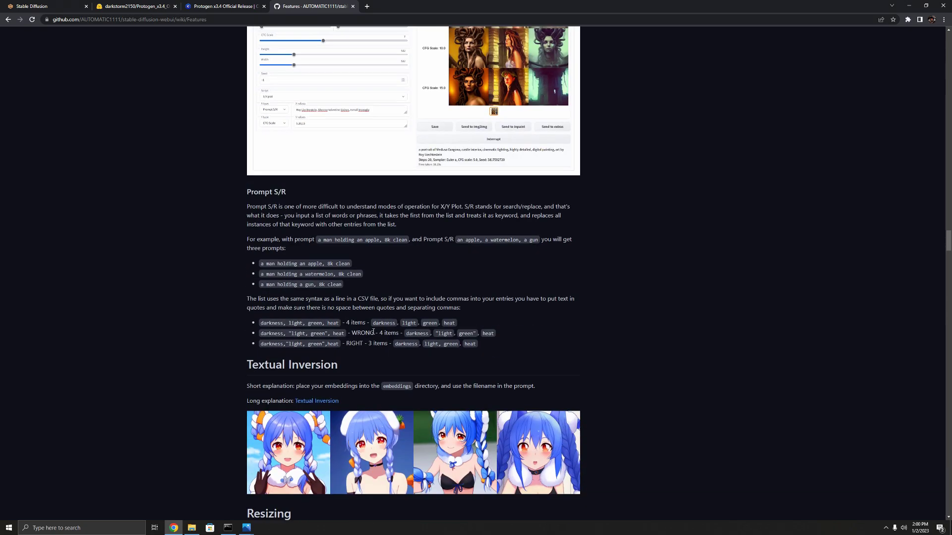
{"action": "scroll", "coordinate": [373, 332], "scroll_direction": "down", "scroll_amount": 6}
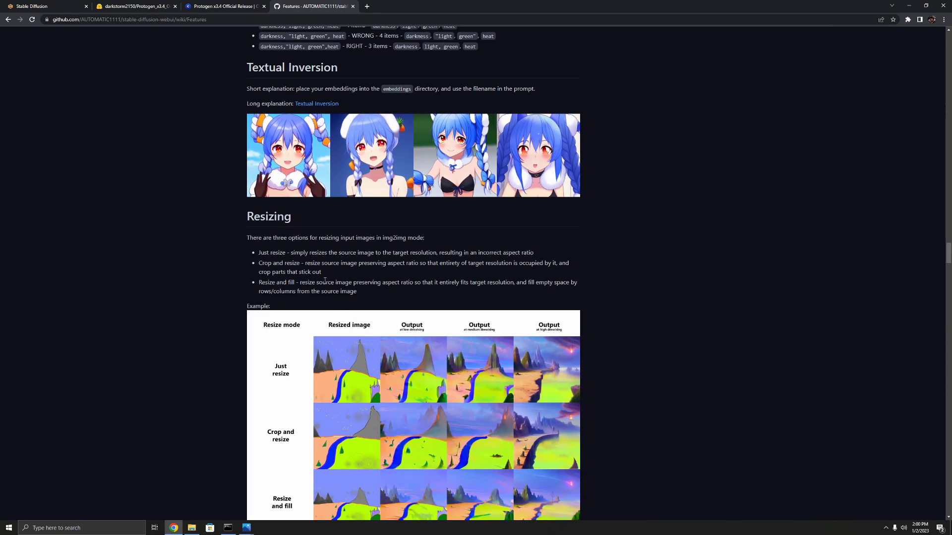
{"action": "scroll", "coordinate": [325, 281], "scroll_direction": "down", "scroll_amount": 6}
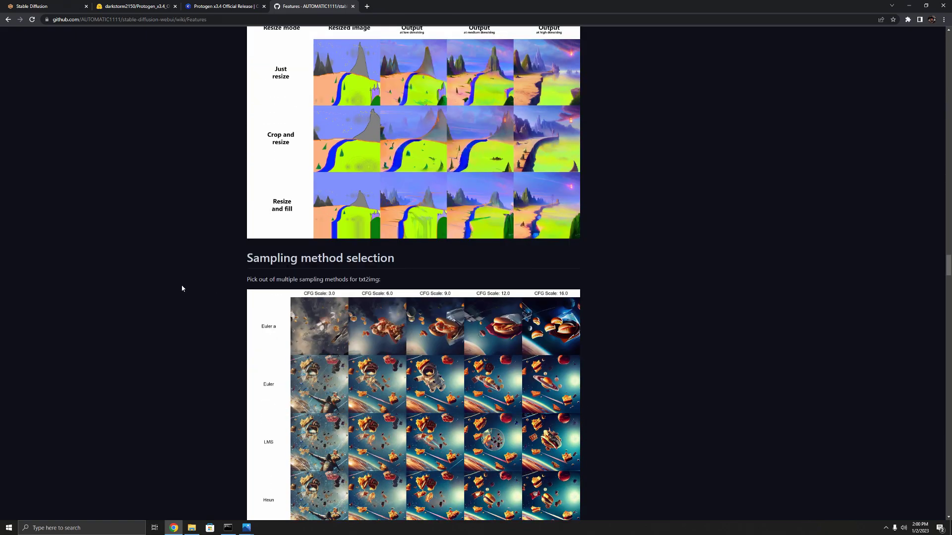
{"action": "scroll", "coordinate": [182, 288], "scroll_direction": "down", "scroll_amount": 10}
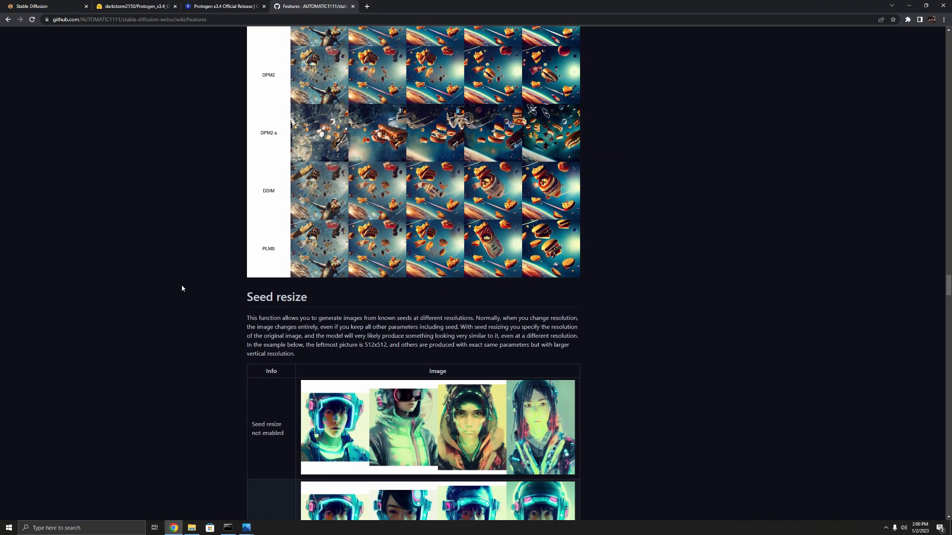
{"action": "scroll", "coordinate": [215, 312], "scroll_direction": "down", "scroll_amount": 2}
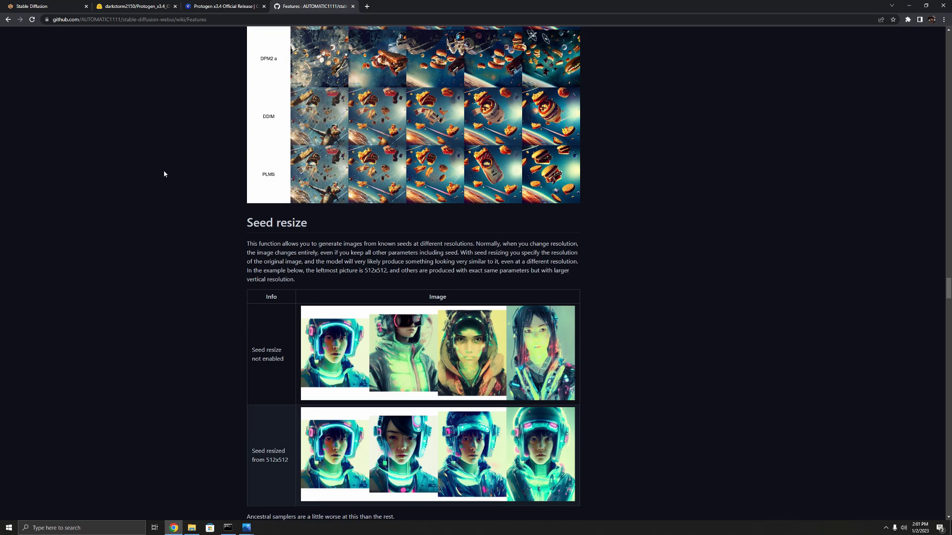
{"action": "key", "text": "ctrl+1"}
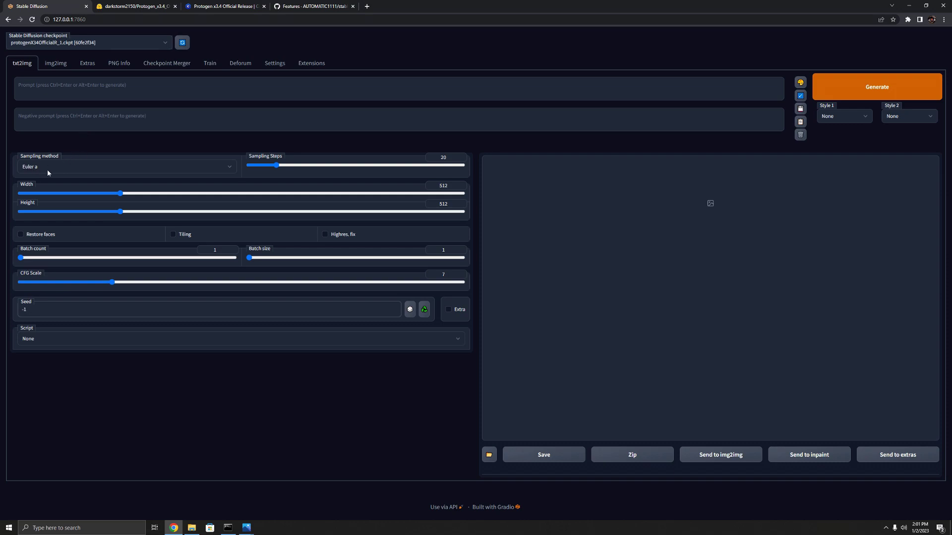
Step: Leave the sampler on Euler a and raise Sampling Steps to 100
{"action": "left_click", "coordinate": [95, 168]}
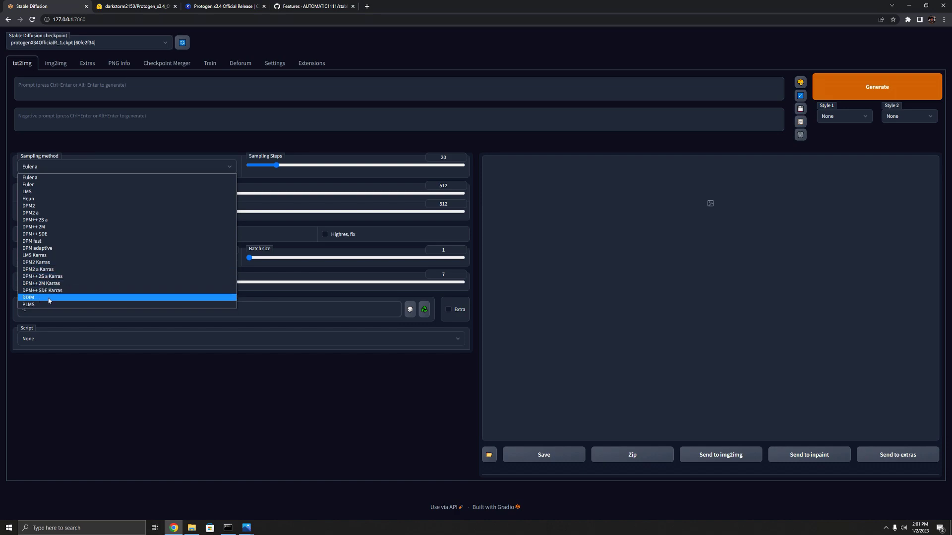
{"action": "left_click", "coordinate": [258, 342]}
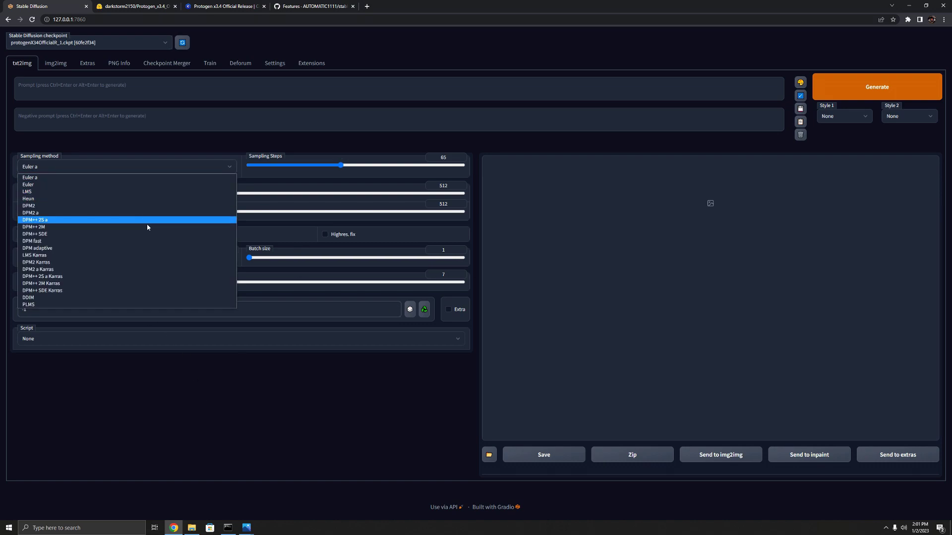
{"action": "left_click", "coordinate": [109, 405]}
{"action": "left_click_drag", "start_coordinate": [340, 165], "coordinate": [391, 164]}
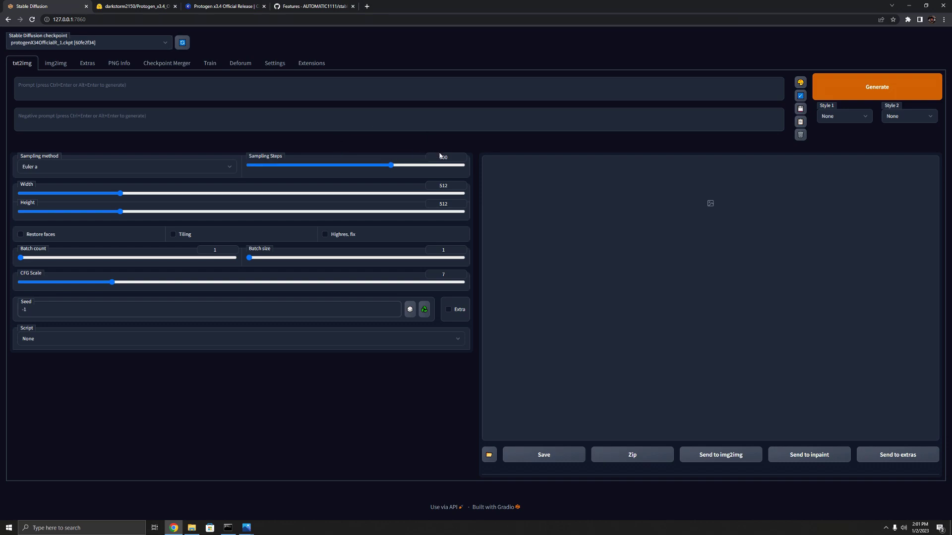
Step: Adjust the CFG Scale slider up and back down until it reads 9
{"action": "left_click_drag", "start_coordinate": [112, 283], "coordinate": [189, 283]}
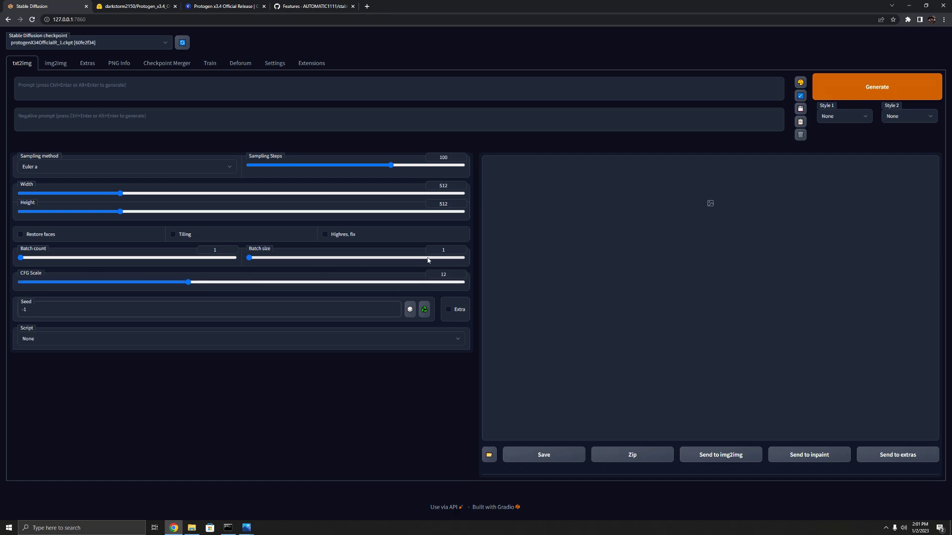
{"action": "double_click", "coordinate": [434, 276]}
{"action": "left_click_drag", "start_coordinate": [188, 282], "coordinate": [142, 287]}
{"action": "left_click_drag", "start_coordinate": [56, 238], "coordinate": [26, 237]}
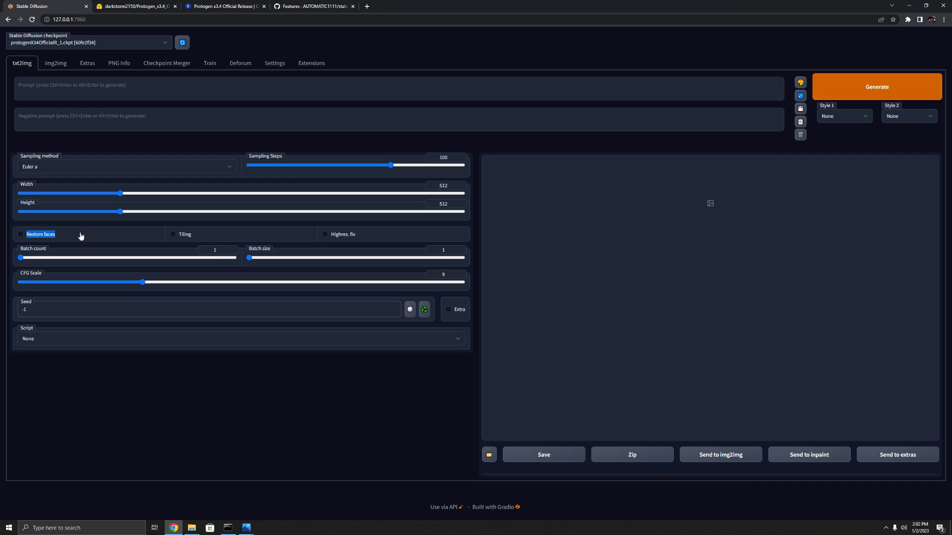
{"action": "left_click", "coordinate": [353, 237]}
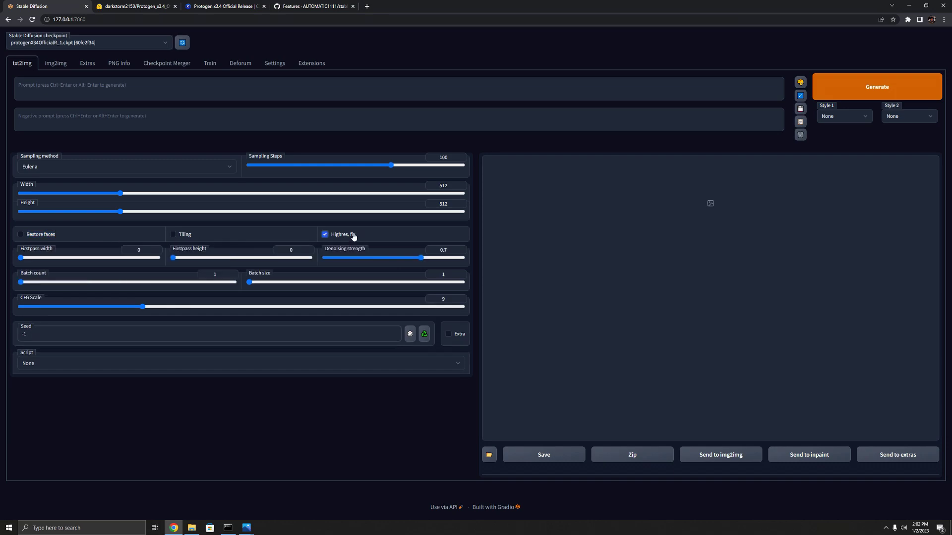
{"action": "left_click", "coordinate": [336, 258]}
{"action": "left_click_drag", "start_coordinate": [335, 258], "coordinate": [425, 258]}
{"action": "left_click", "coordinate": [340, 236]}
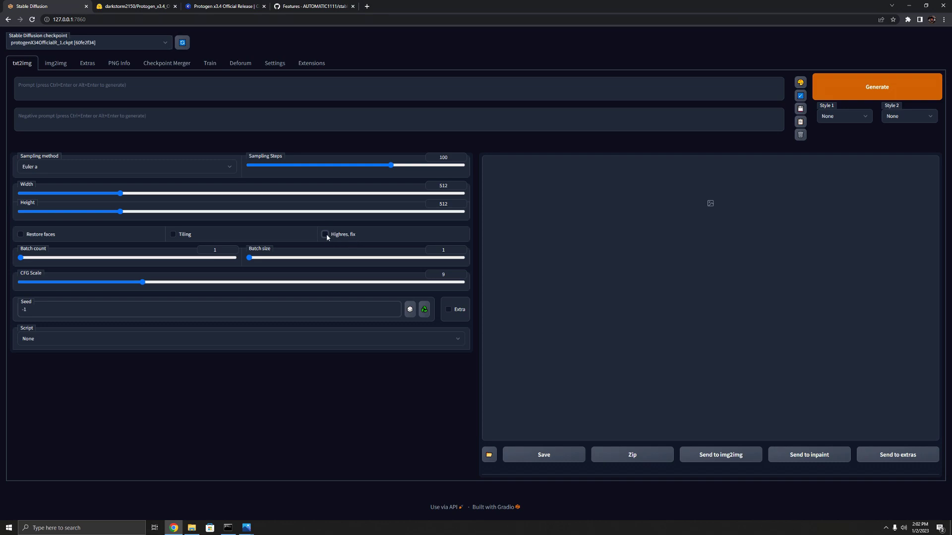
Step: Set the image size to Width 768 and Height 512, after first trying 640×640
{"action": "double_click", "coordinate": [451, 184]}
{"action": "type", "text": "640"}
{"action": "double_click", "coordinate": [447, 203]}
{"action": "type", "text": "64"}
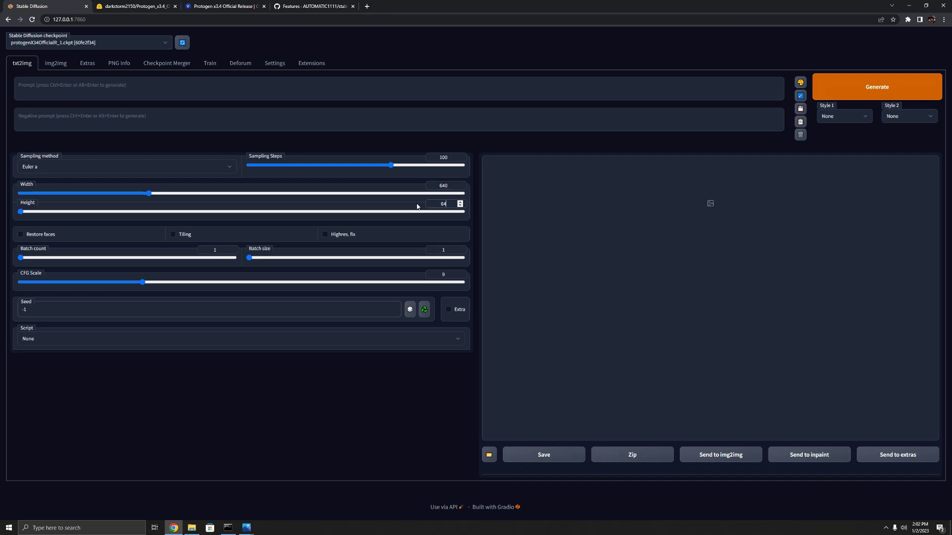
{"action": "type", "text": "0"}
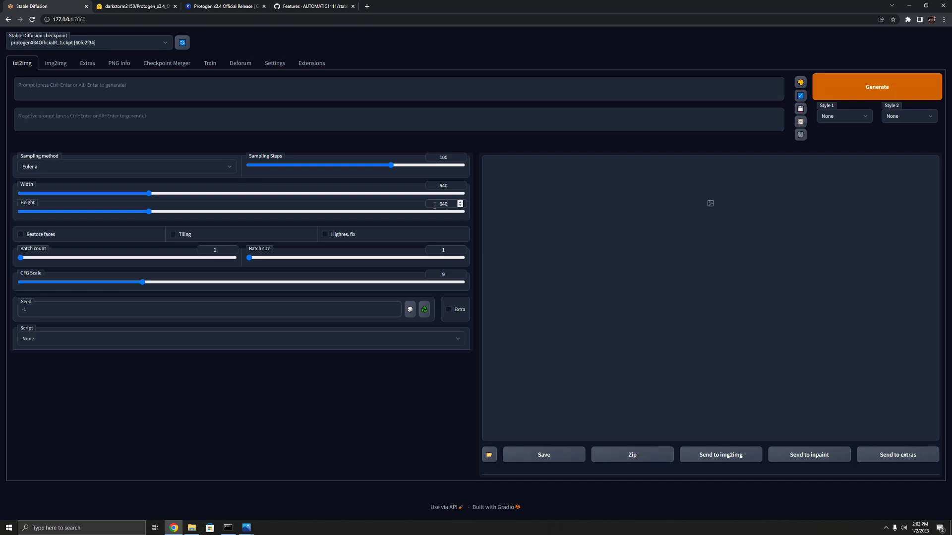
{"action": "double_click", "coordinate": [442, 186]}
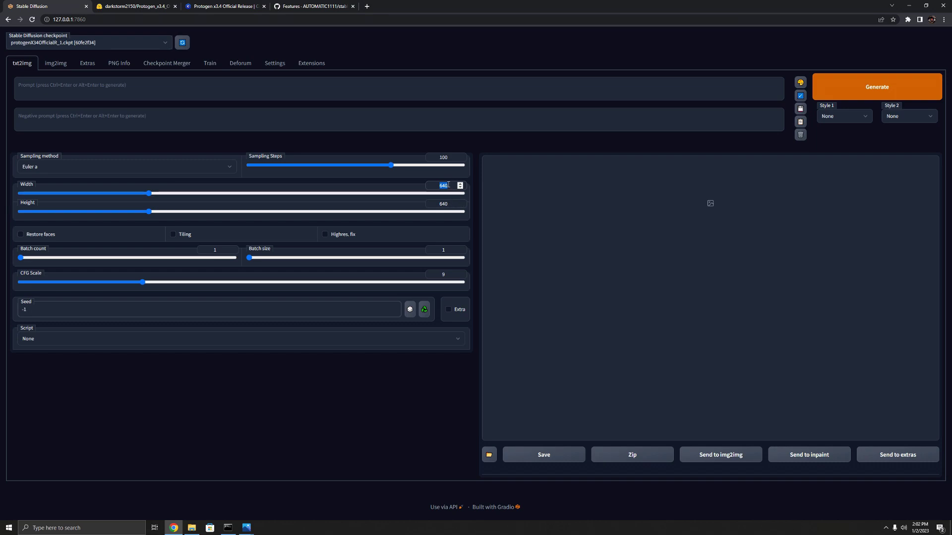
{"action": "type", "text": "768"}
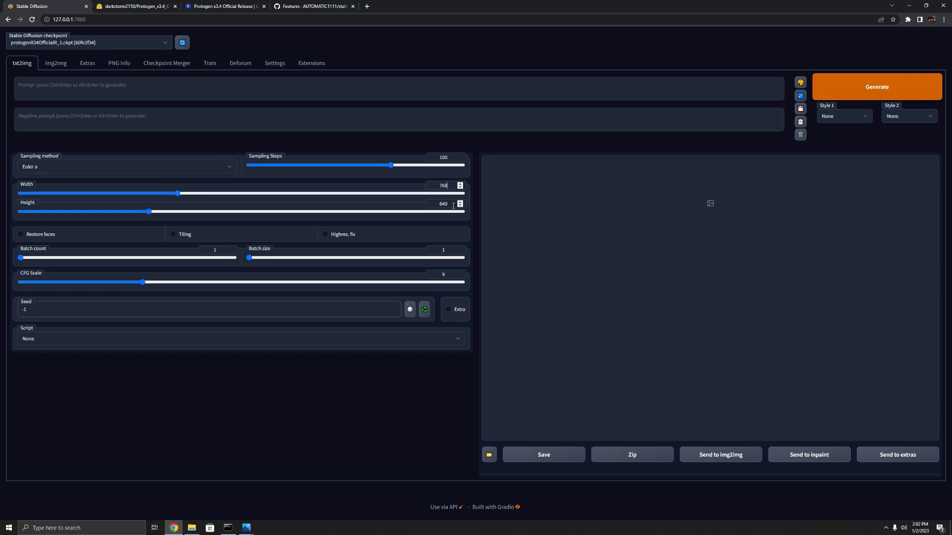
{"action": "key", "text": "Tab"}
{"action": "type", "text": "512"}
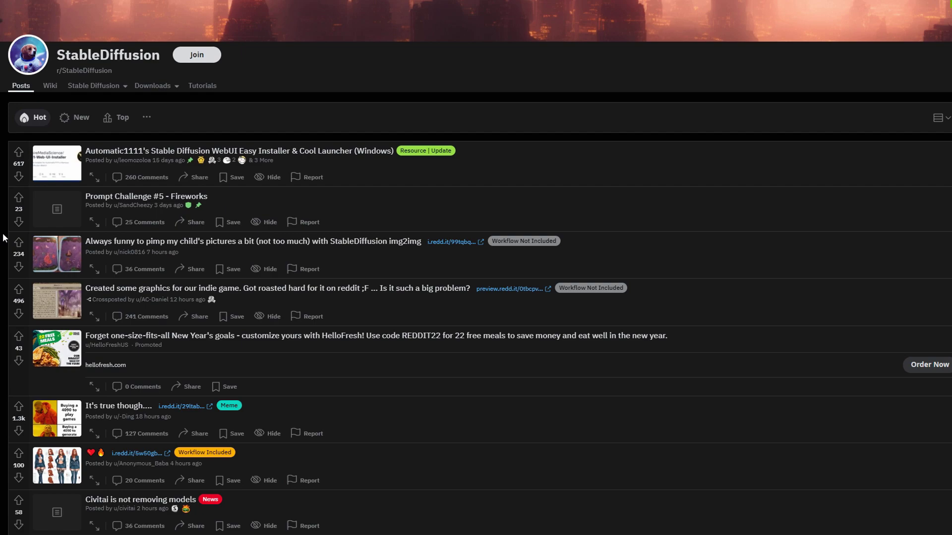
Step: Scroll the Hot feed to the 'ProtogenX34 has absolutely amazing detail' post and open it
{"action": "scroll", "coordinate": [4, 238], "scroll_direction": "down", "scroll_amount": 2}
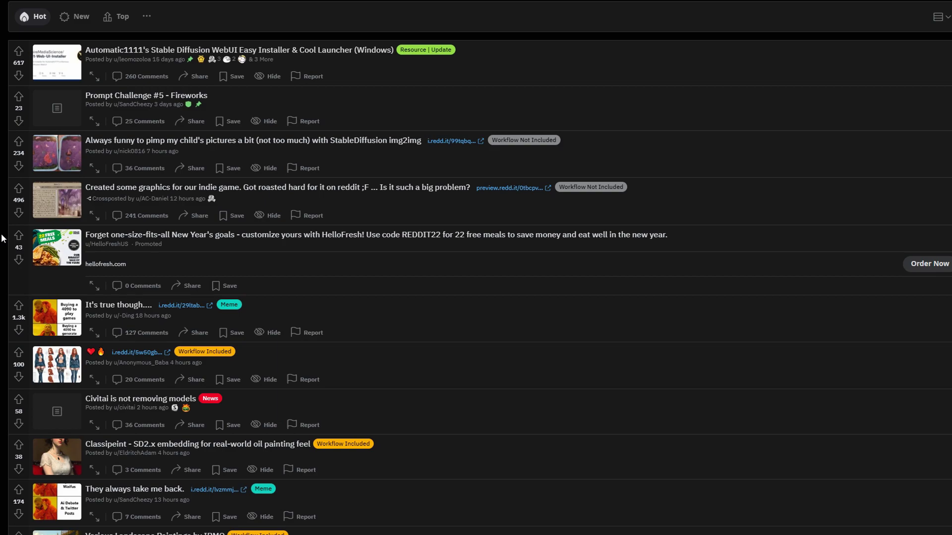
{"action": "scroll", "coordinate": [3, 238], "scroll_direction": "down", "scroll_amount": 1}
{"action": "scroll", "coordinate": [1, 239], "scroll_direction": "down", "scroll_amount": 2}
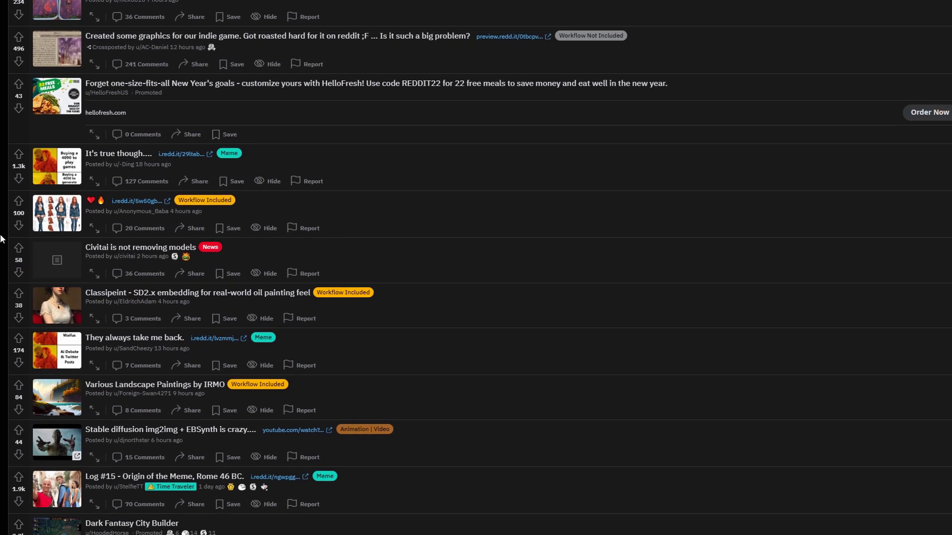
{"action": "scroll", "coordinate": [1, 239], "scroll_direction": "down", "scroll_amount": 2}
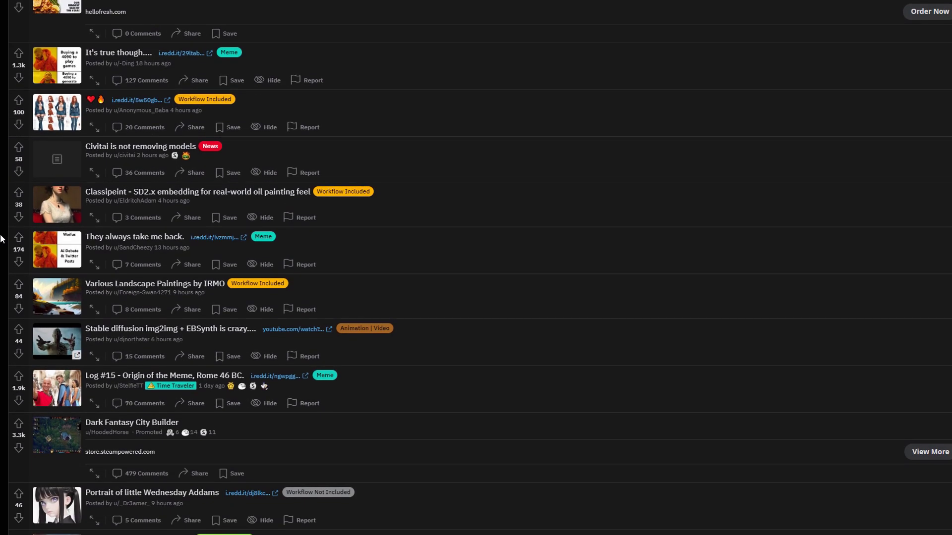
{"action": "scroll", "coordinate": [2, 239], "scroll_direction": "down", "scroll_amount": 1}
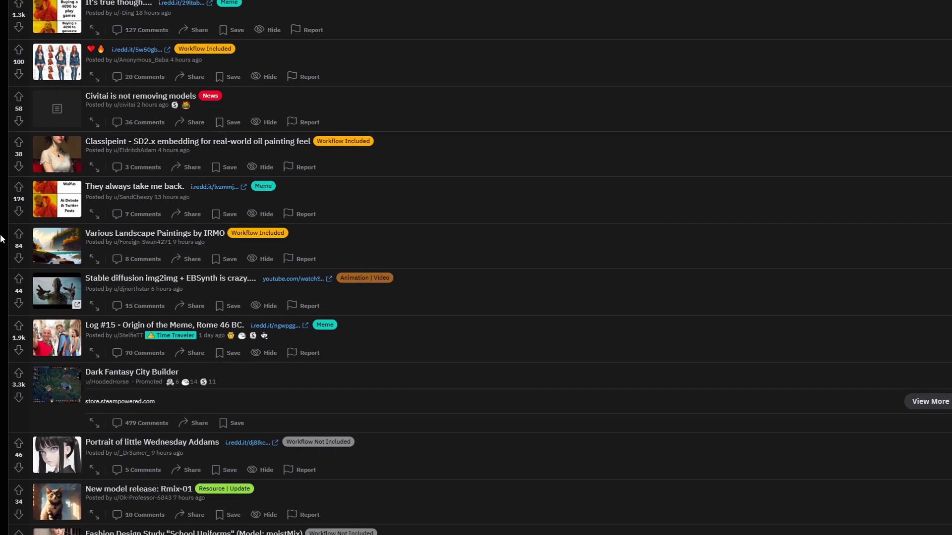
{"action": "scroll", "coordinate": [1, 239], "scroll_direction": "down", "scroll_amount": 4}
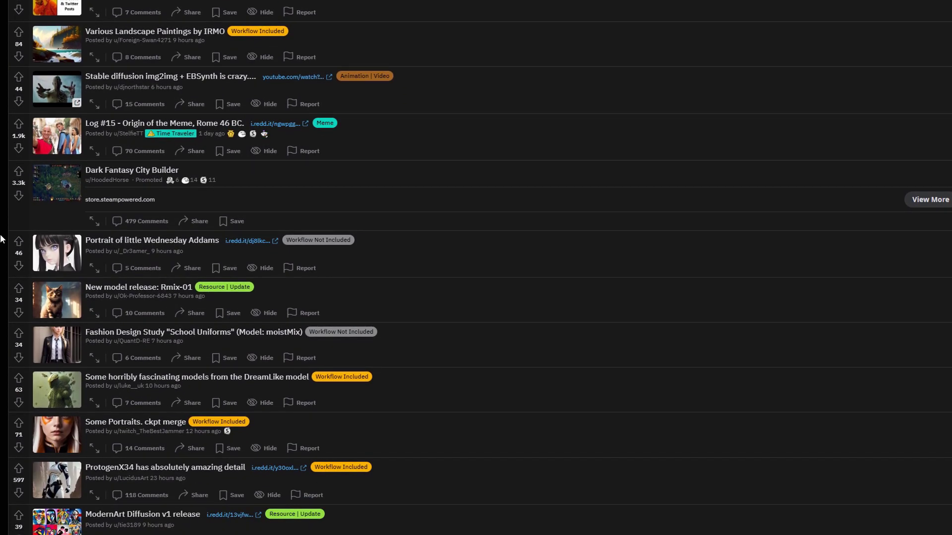
{"action": "scroll", "coordinate": [15, 248], "scroll_direction": "down", "scroll_amount": 2}
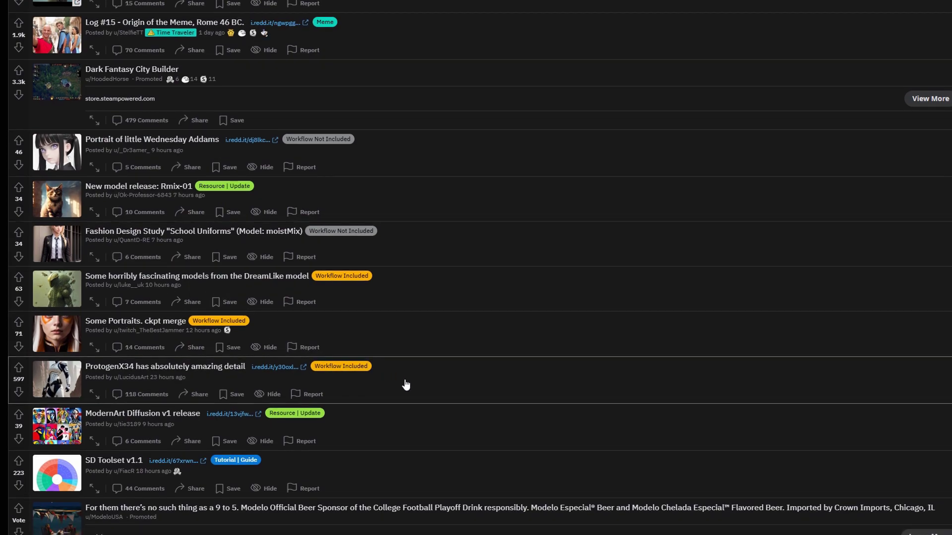
{"action": "left_click", "coordinate": [406, 384]}
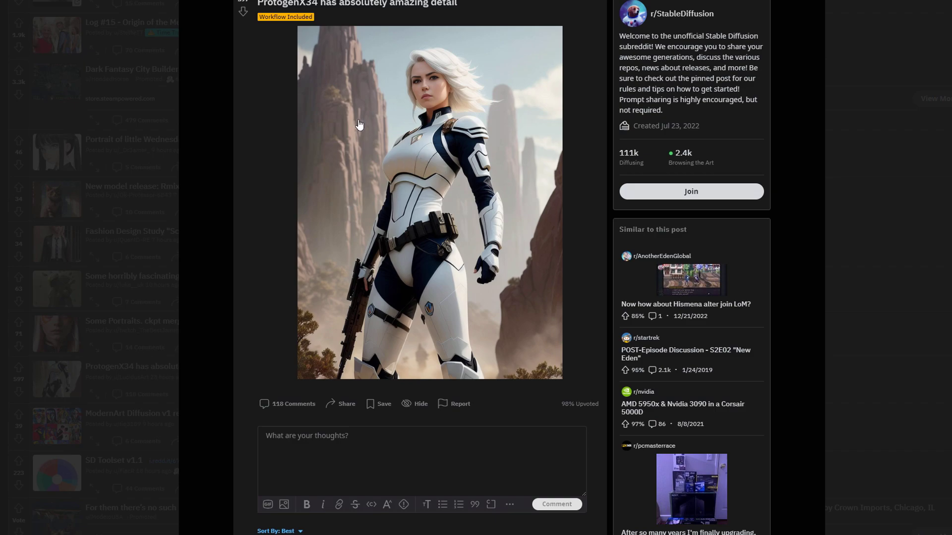
Step: Scroll through the post's prompt comment (DPM++ SDE Karras, 30 steps, 768×1024, CFG 10) and replies
{"action": "scroll", "coordinate": [473, 198], "scroll_direction": "down", "scroll_amount": 6}
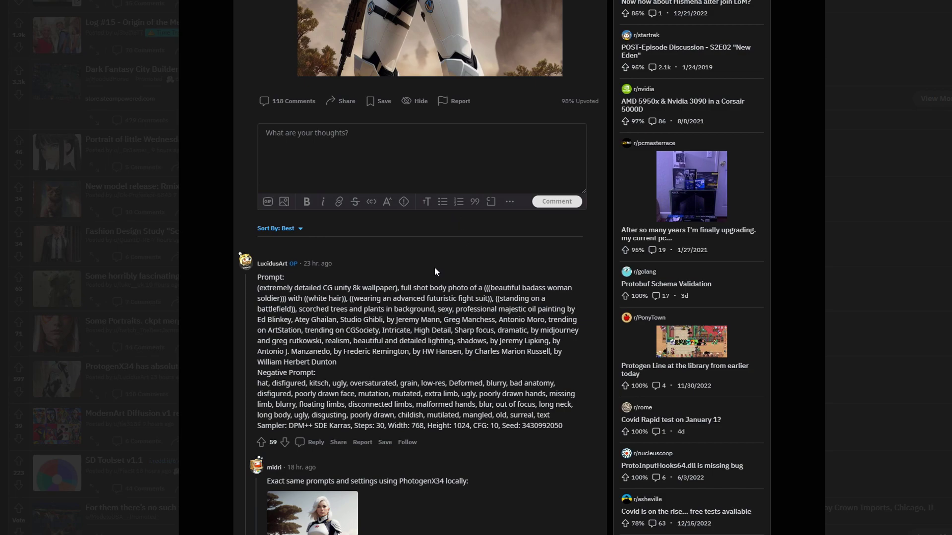
{"action": "scroll", "coordinate": [434, 267], "scroll_direction": "up", "scroll_amount": 5}
{"action": "scroll", "coordinate": [404, 236], "scroll_direction": "down", "scroll_amount": 6}
{"action": "scroll", "coordinate": [404, 236], "scroll_direction": "down", "scroll_amount": 6}
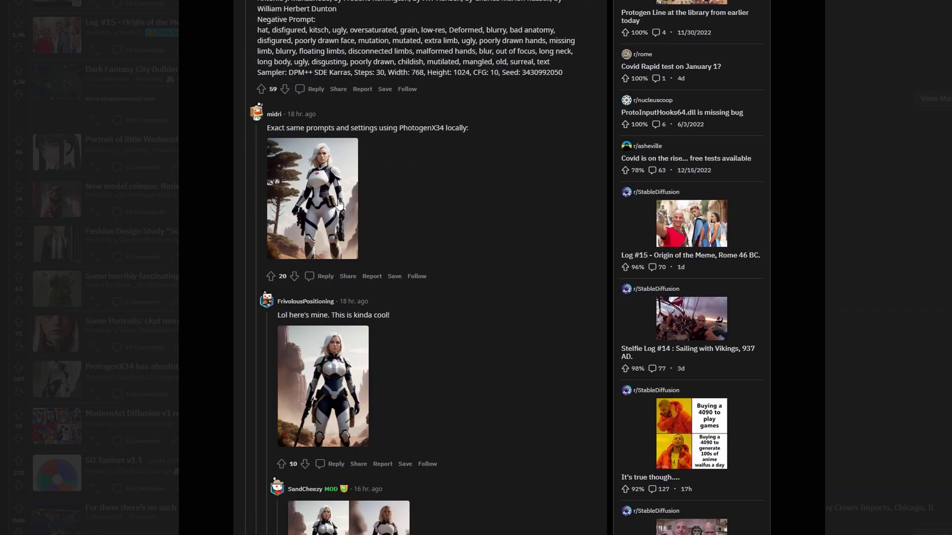
{"action": "scroll", "coordinate": [301, 157], "scroll_direction": "down", "scroll_amount": 7}
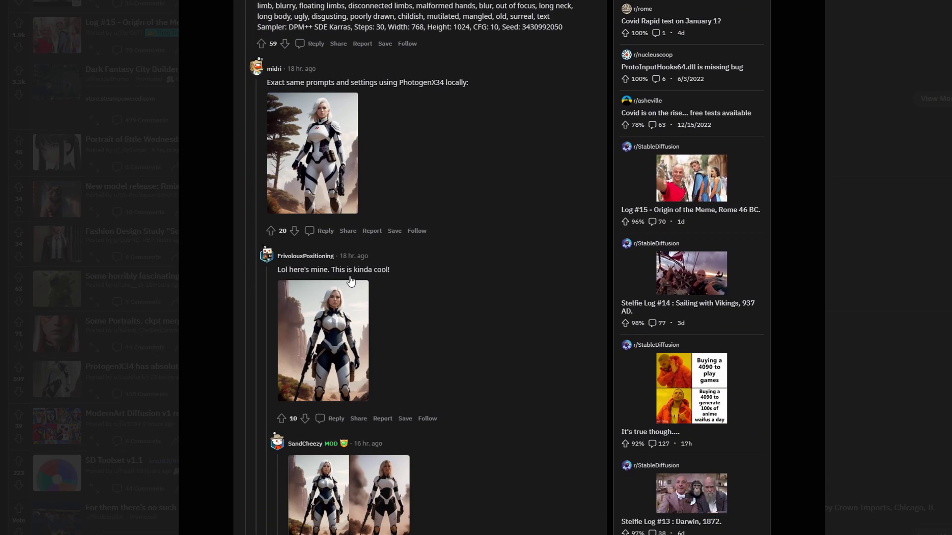